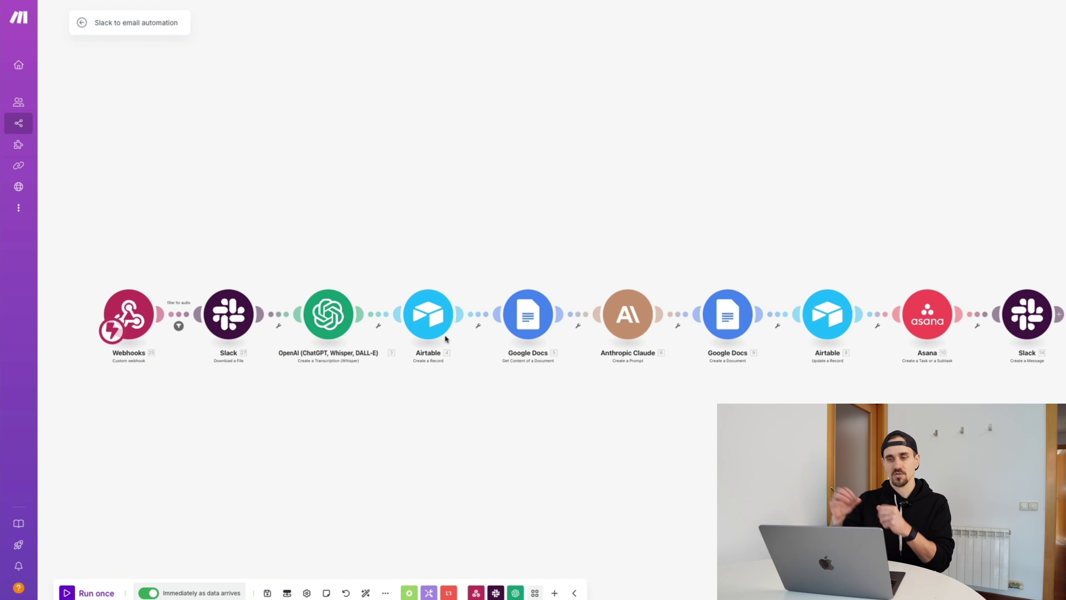
Examine the scenario up to its Google Docs content module and skim the 2025 Indentity Avatar brand document in Google Docs
scroll(496, 391, "right", 2)
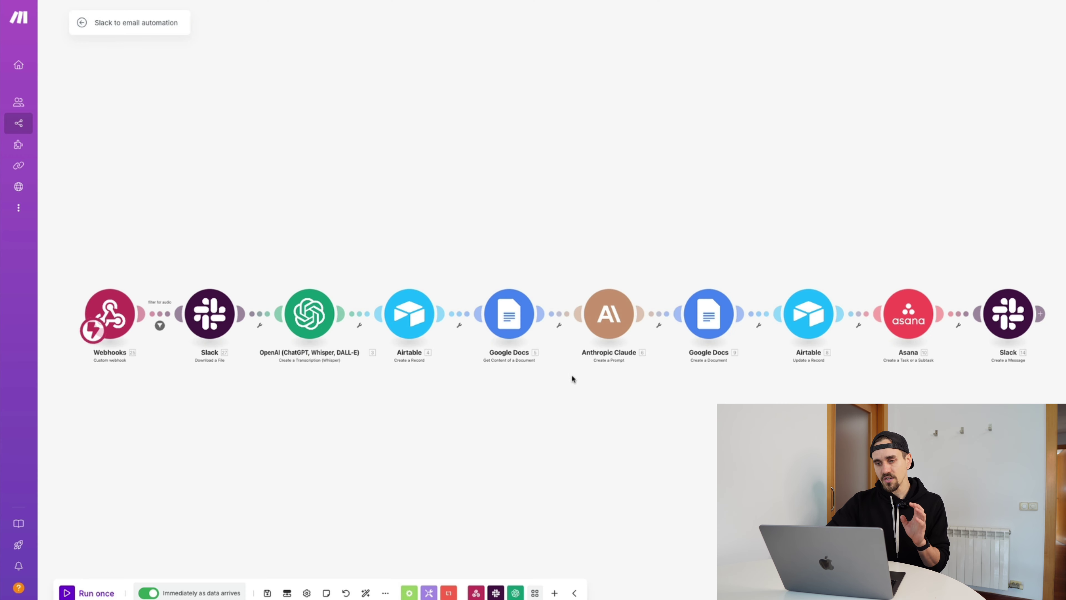
scroll(572, 377, "right", 3)
left_click(457, 318)
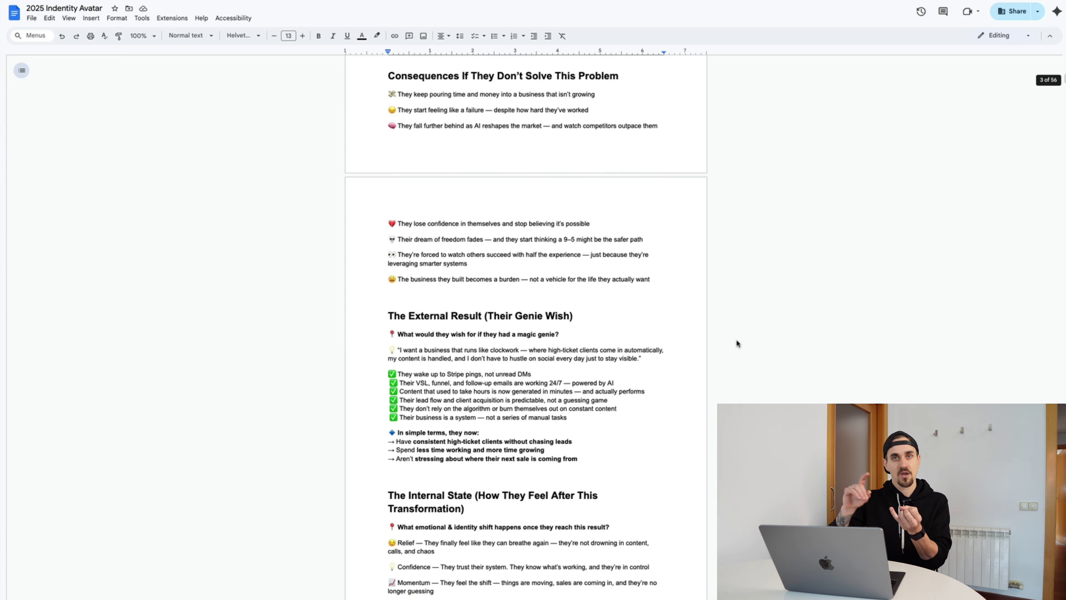
scroll(737, 344, "down", 20)
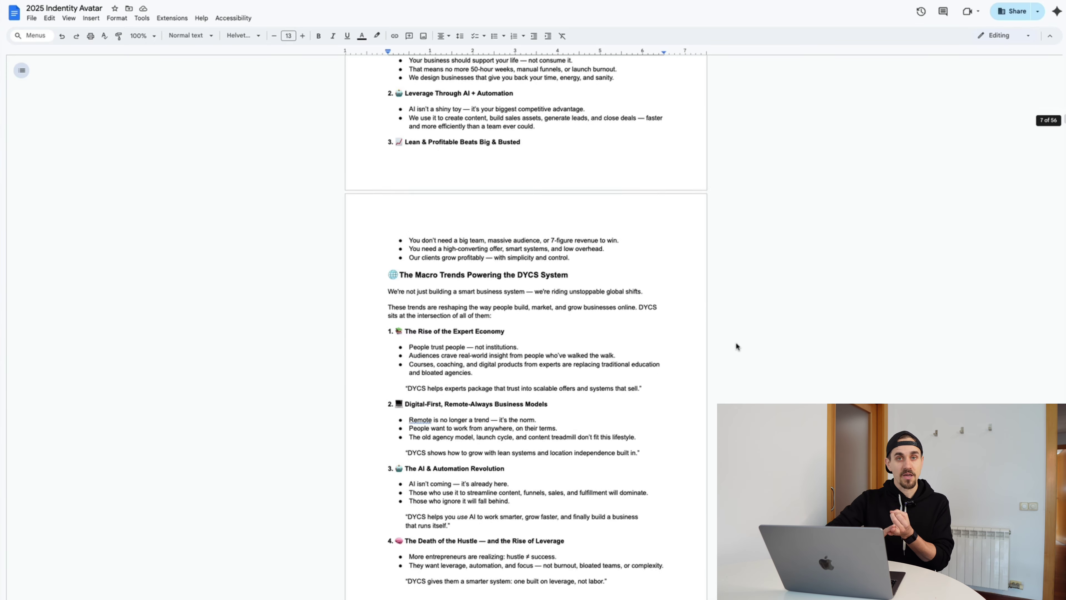
scroll(739, 343, "up", 20)
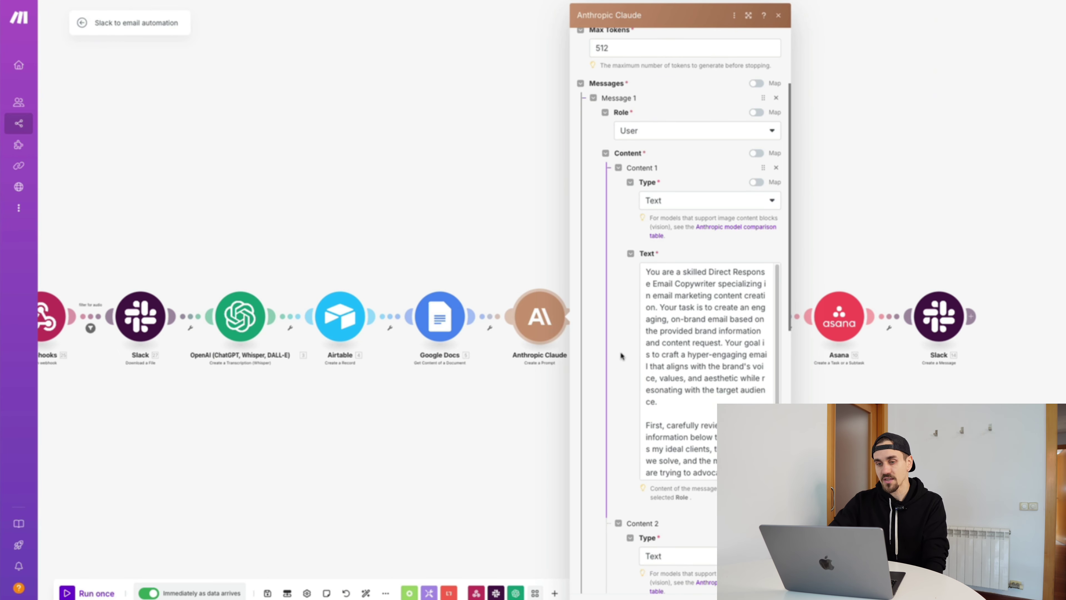
In Make, review the Anthropic Claude module's prompt text from Content 1 through Content 3, leaving its settings closed
scroll(621, 356, "down", 2)
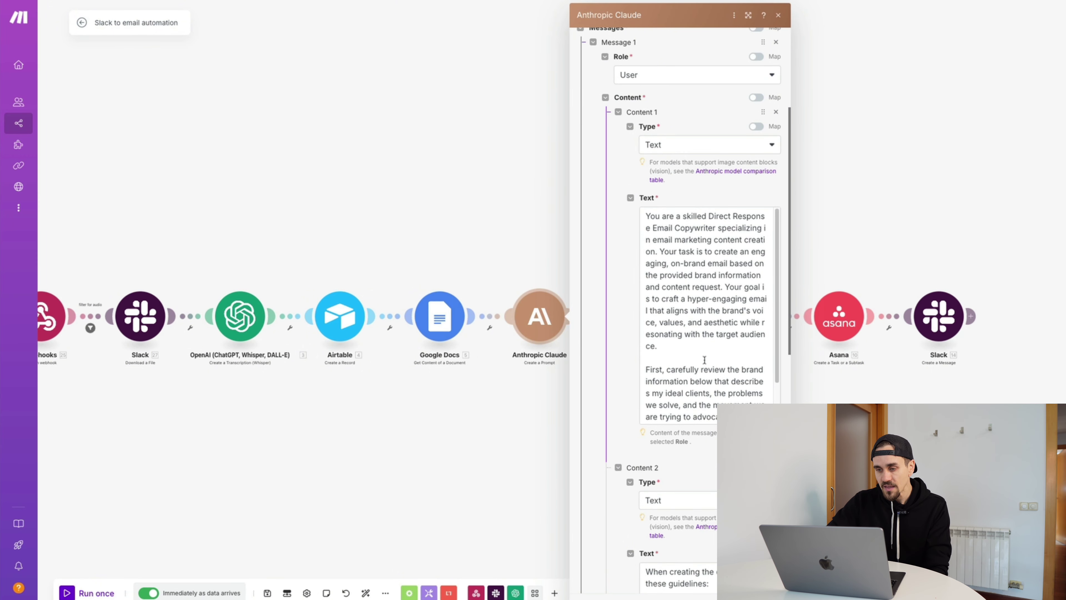
scroll(689, 360, "down", 2)
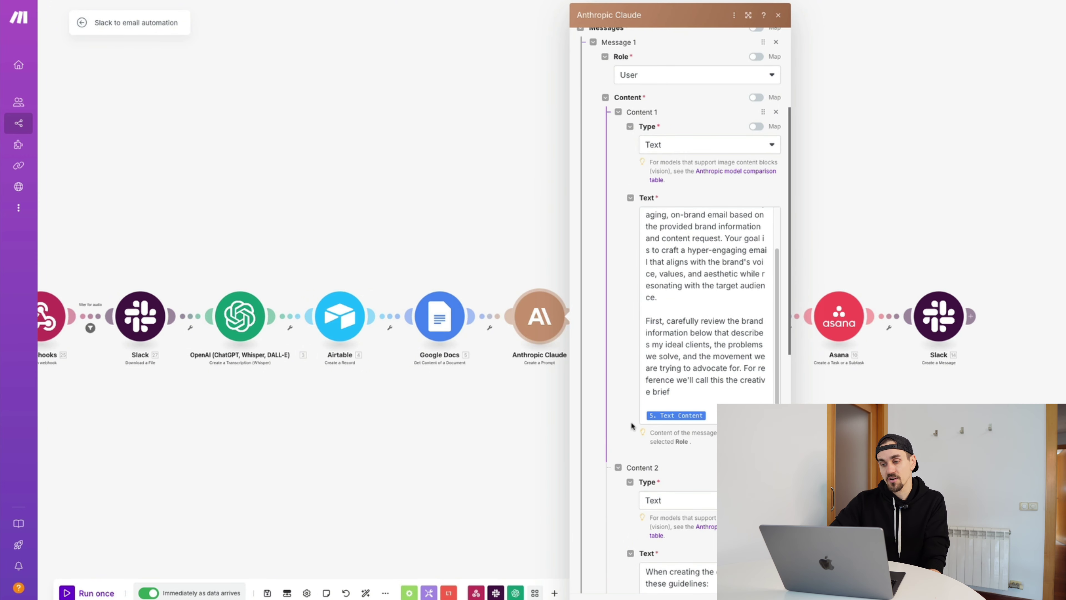
scroll(621, 418, "down", 10)
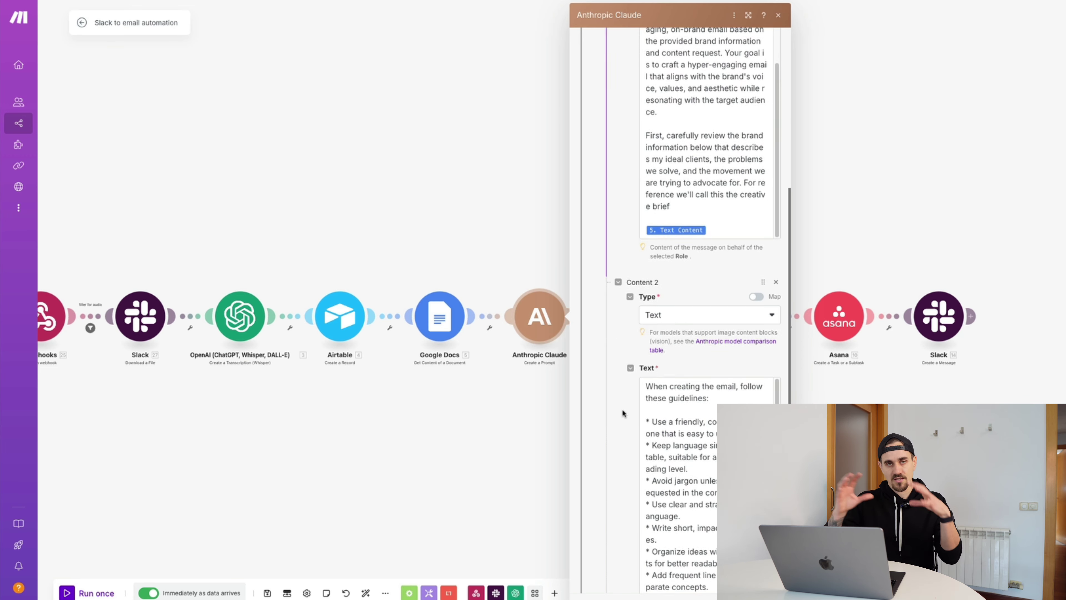
scroll(698, 404, "down", 10)
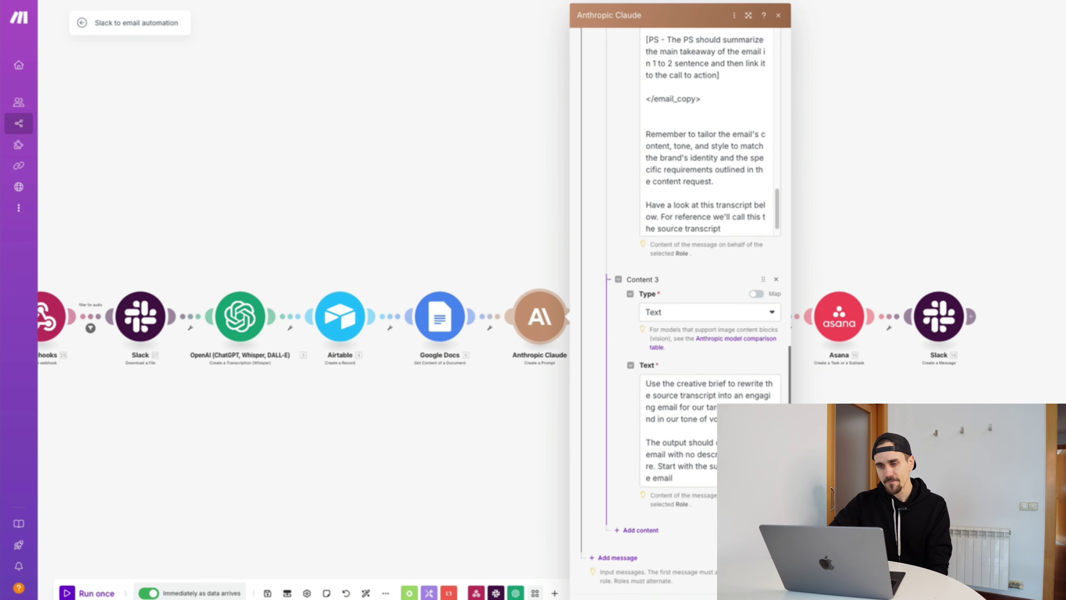
key("Escape")
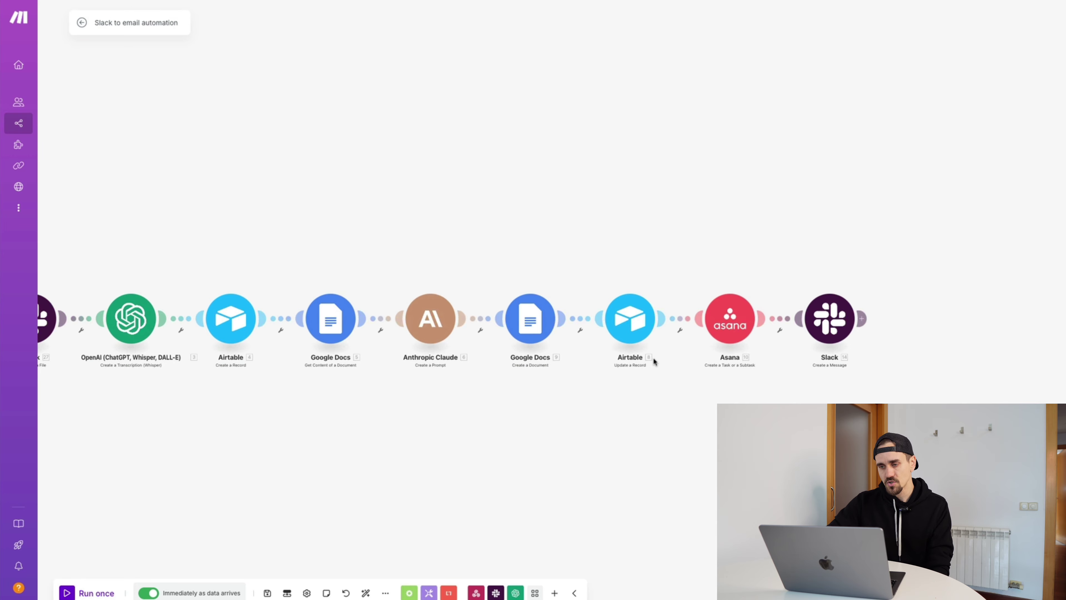
Examine the scenario's closing modules, from the Google Docs document creation through Airtable and Asana to the Slack message
scroll(614, 390, "down", 3)
scroll(626, 384, "up", 3)
scroll(628, 384, "down", 5)
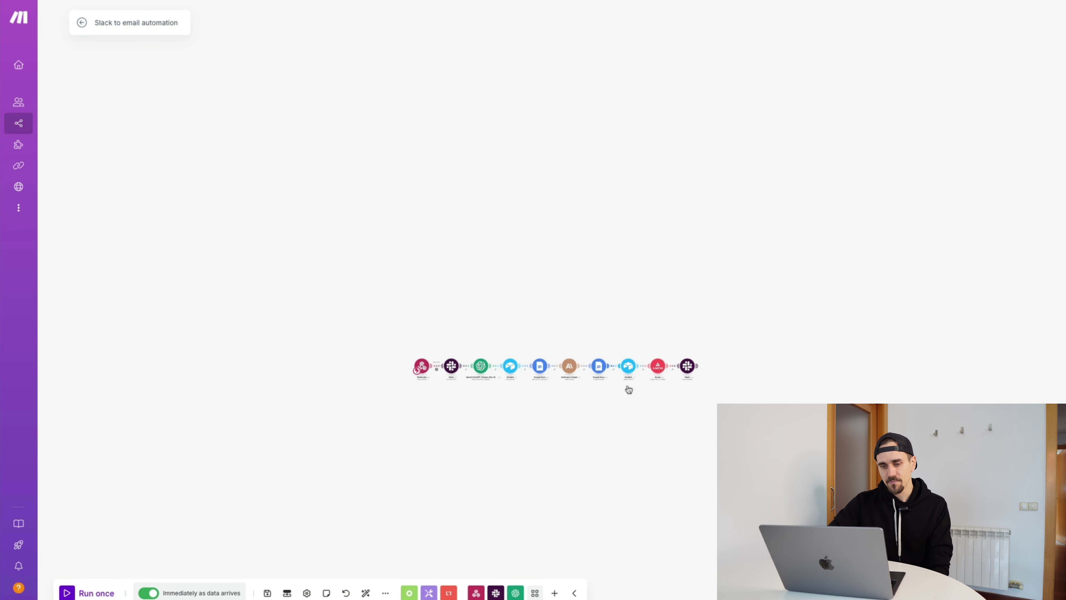
scroll(629, 387, "up", 5)
left_click_drag(683, 421, 615, 431)
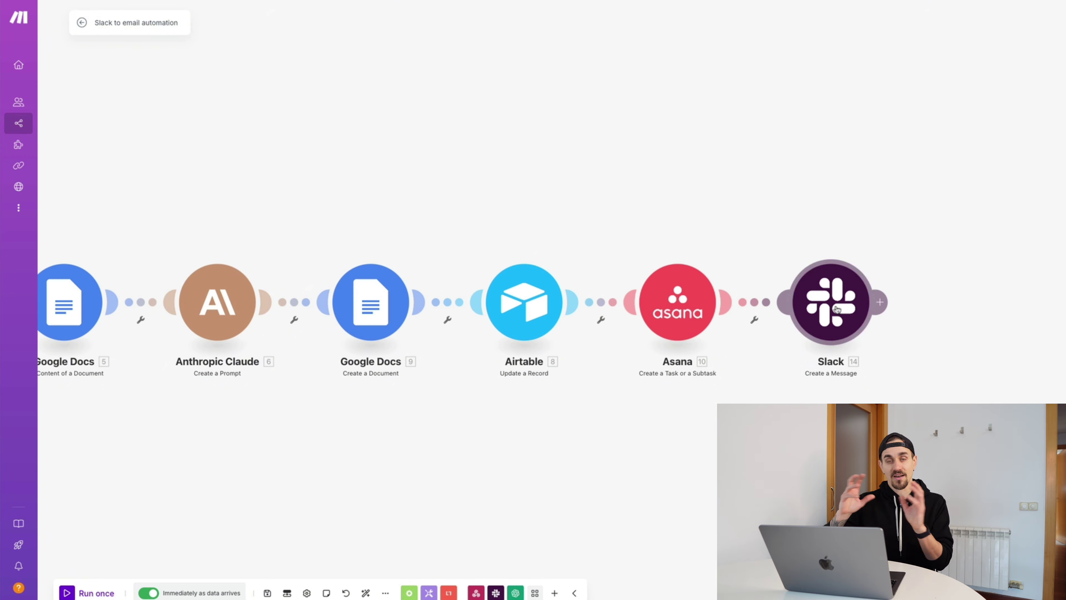
left_click_drag(654, 483, 688, 474)
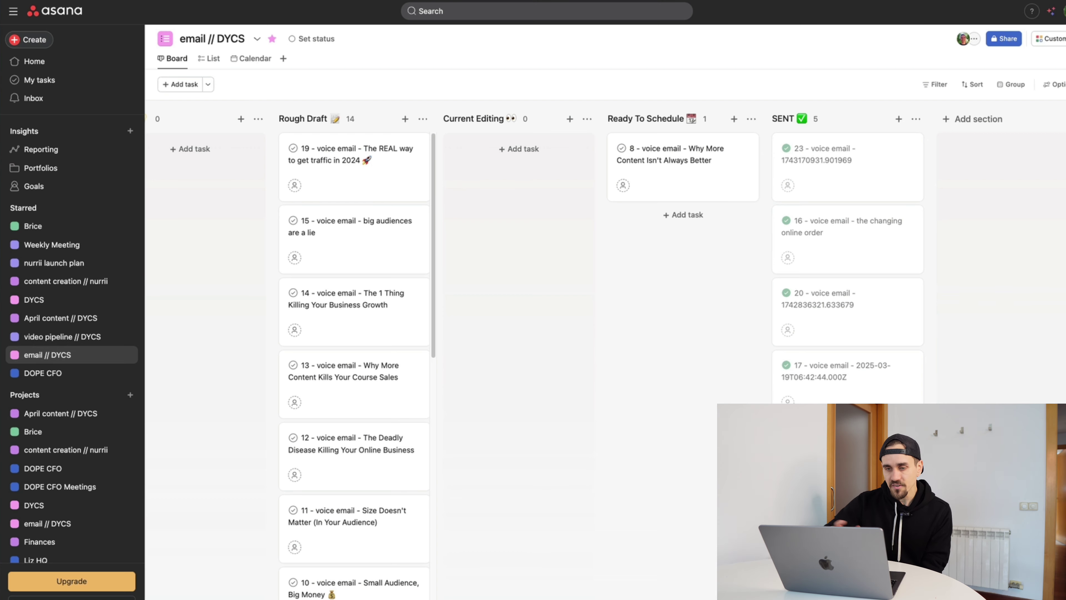
Look through the Rough Draft tasks on the email // DYCS board in Asana
scroll(363, 232, "down", 4)
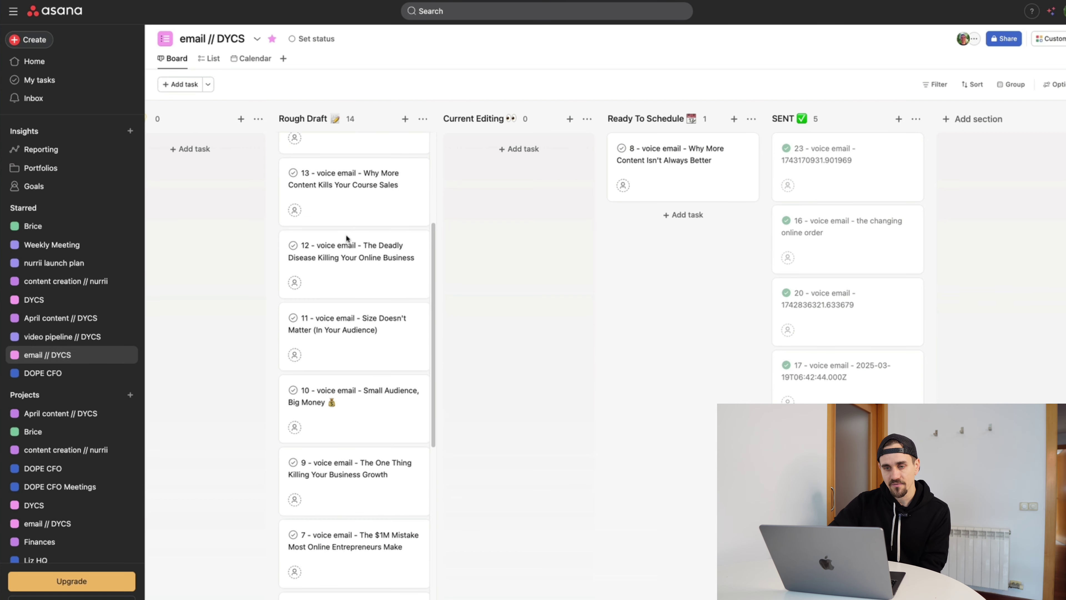
scroll(365, 236, "up", 4)
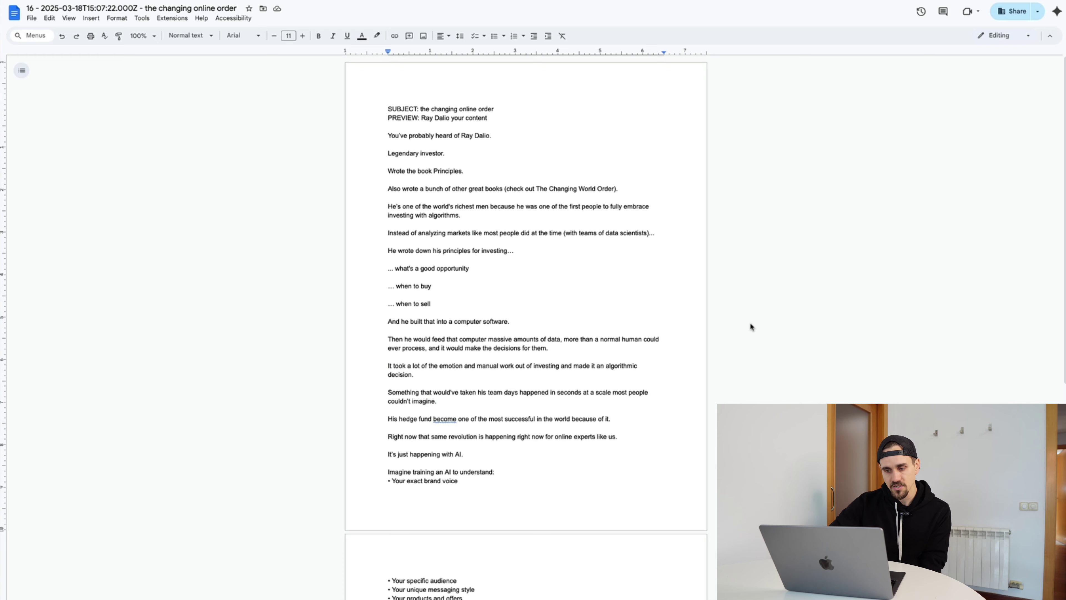
In the Google Docs email draft "the changing online order", correct "become" to "became" in the hedge fund sentence
scroll(750, 324, "down", 2)
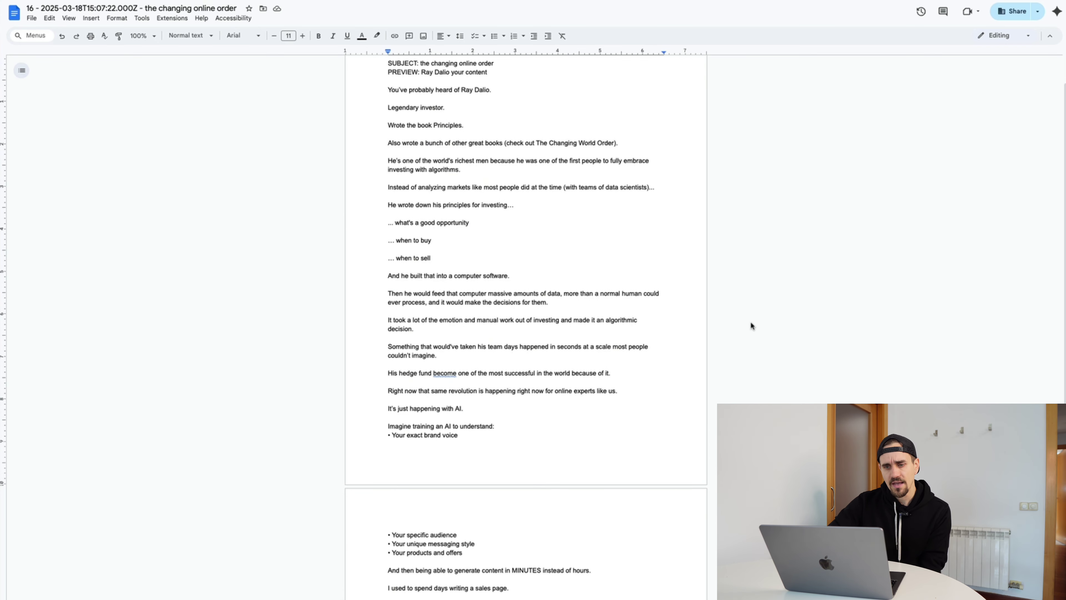
scroll(751, 326, "down", 1)
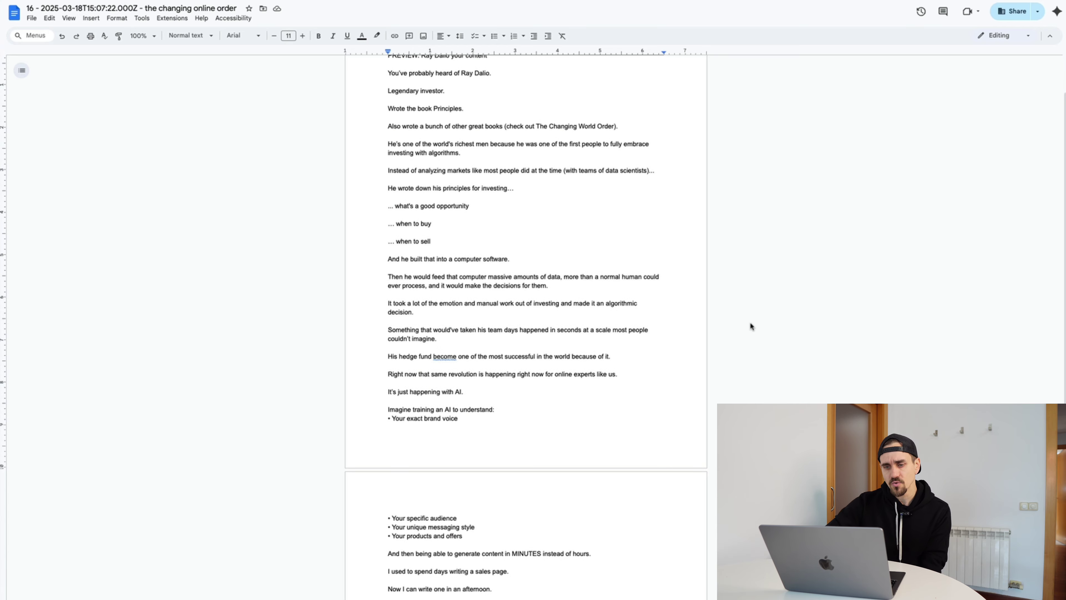
scroll(751, 324, "down", 4)
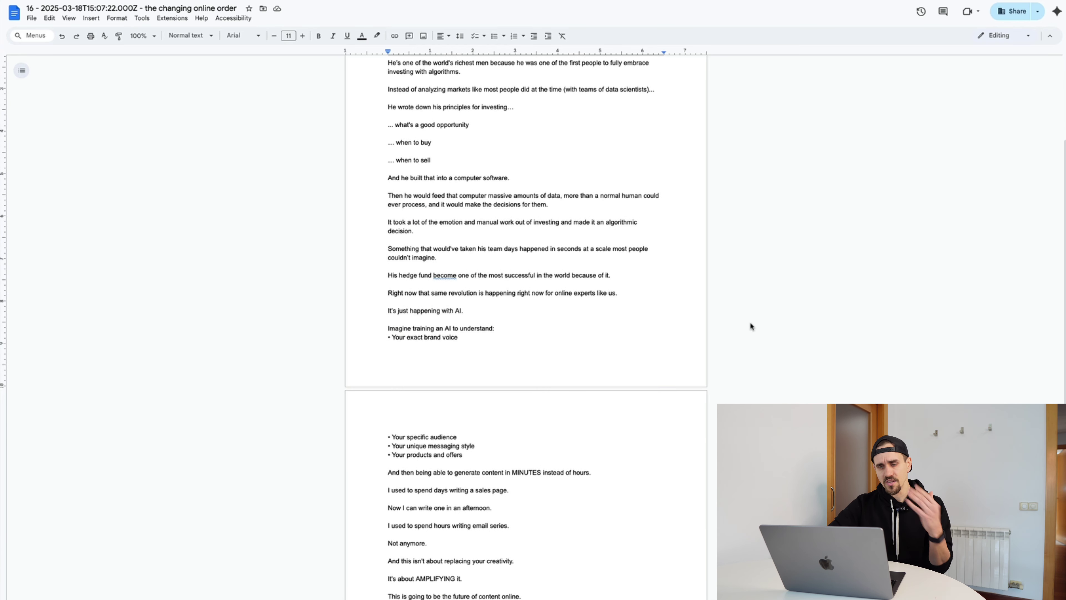
scroll(751, 324, "down", 5)
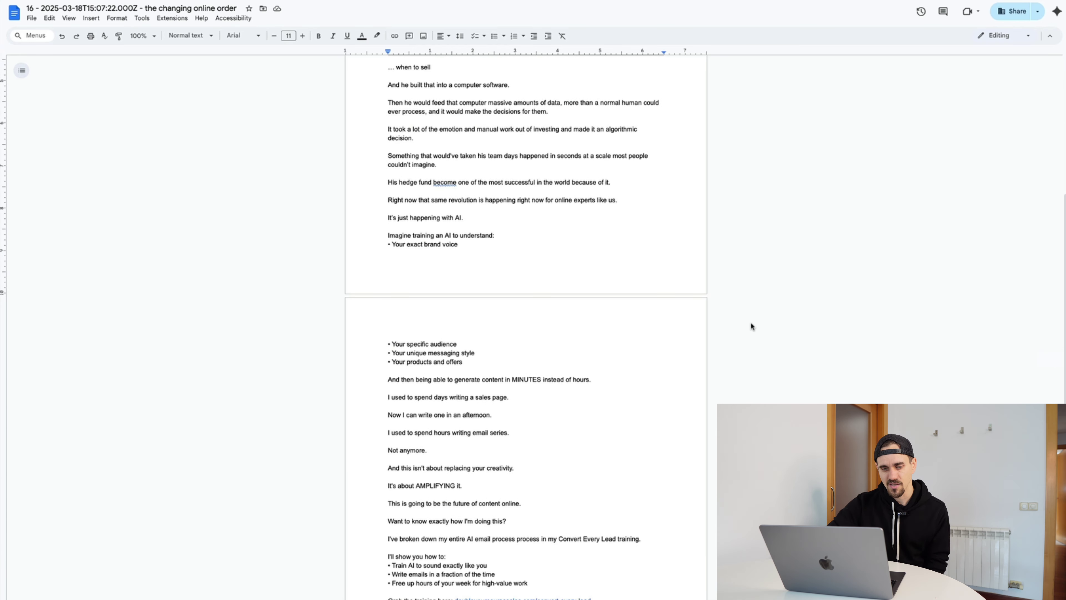
scroll(752, 325, "down", 1)
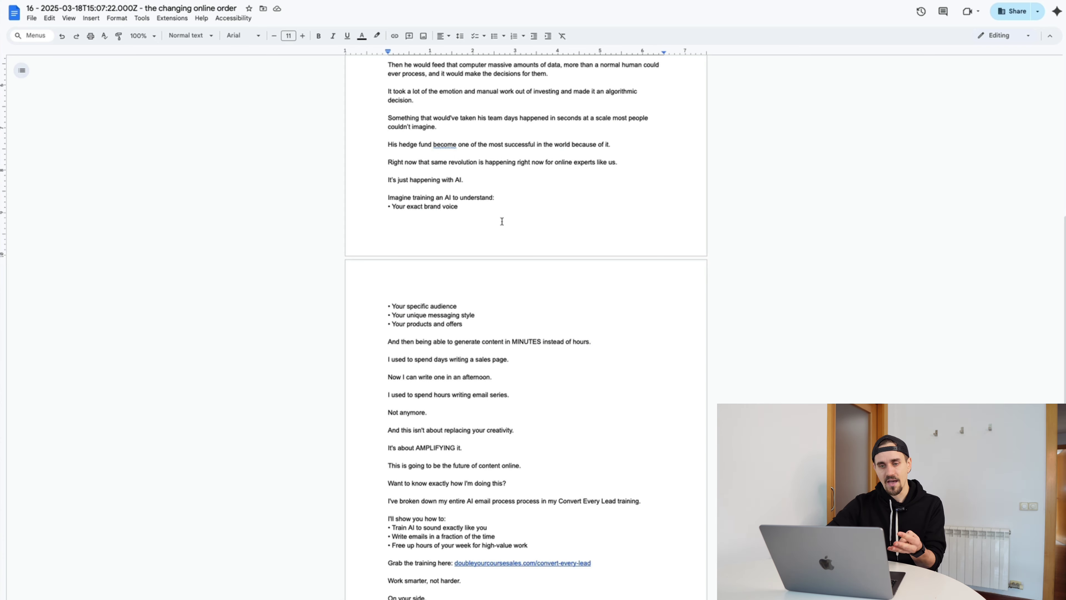
left_click(441, 144)
left_click(449, 131)
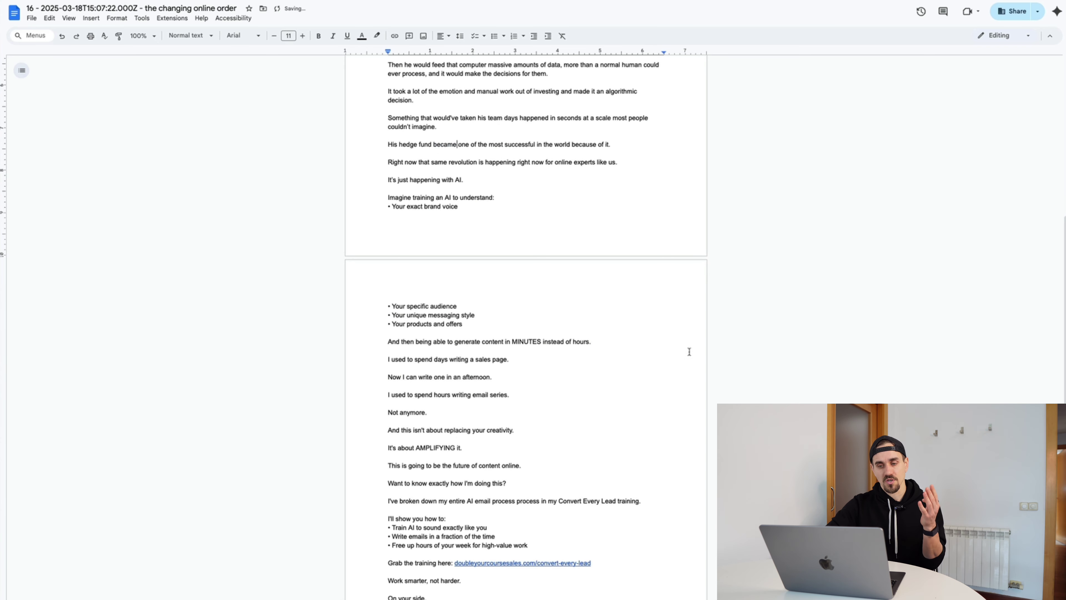
Reread the email draft from its subject line through the training link and the P.S
scroll(741, 327, "up", 13)
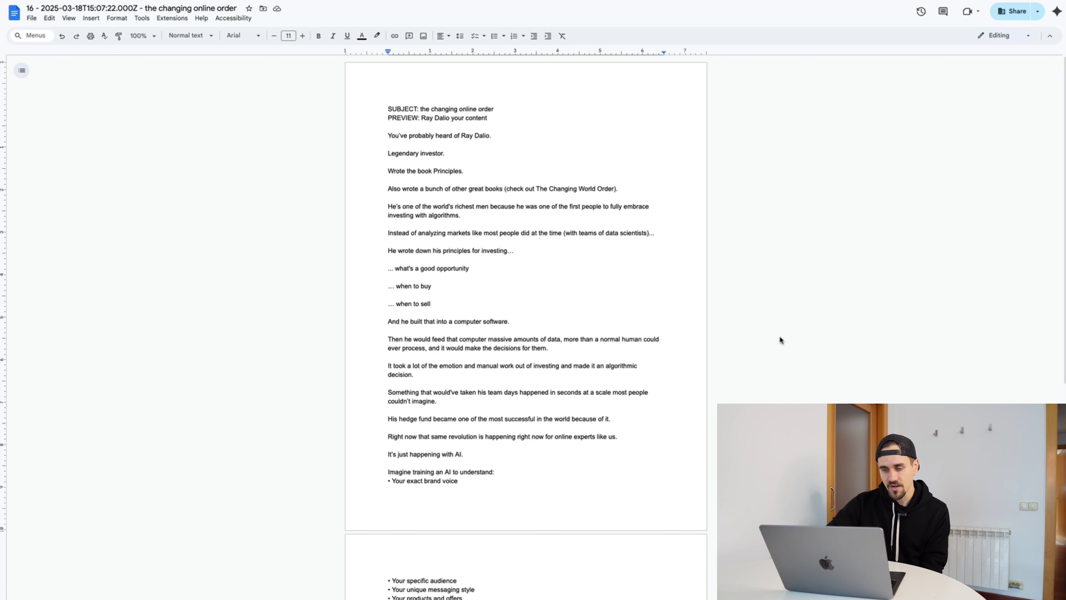
scroll(779, 338, "down", 2)
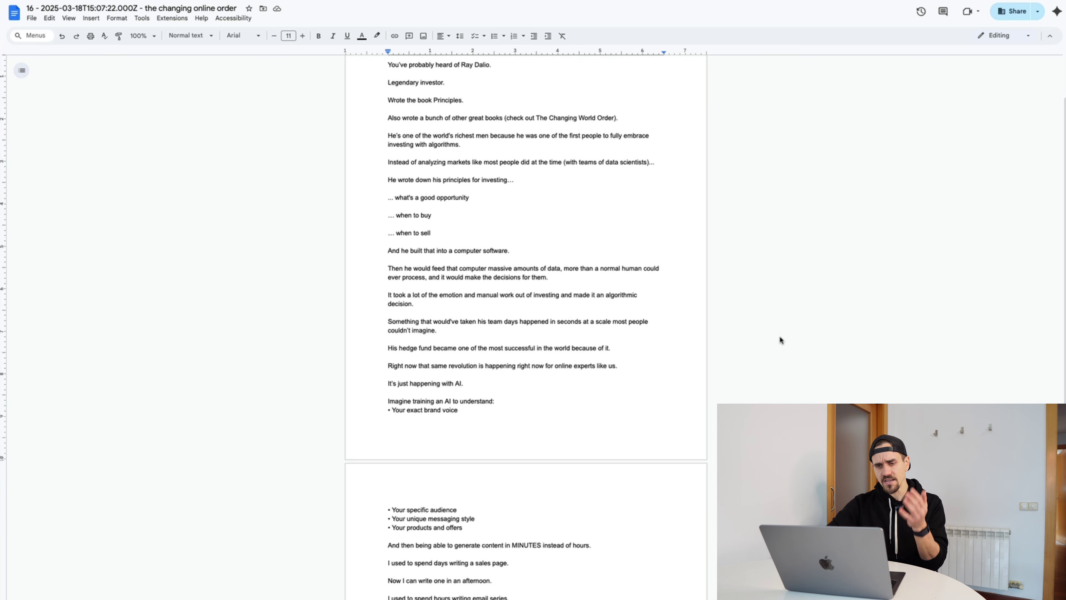
scroll(779, 338, "down", 5)
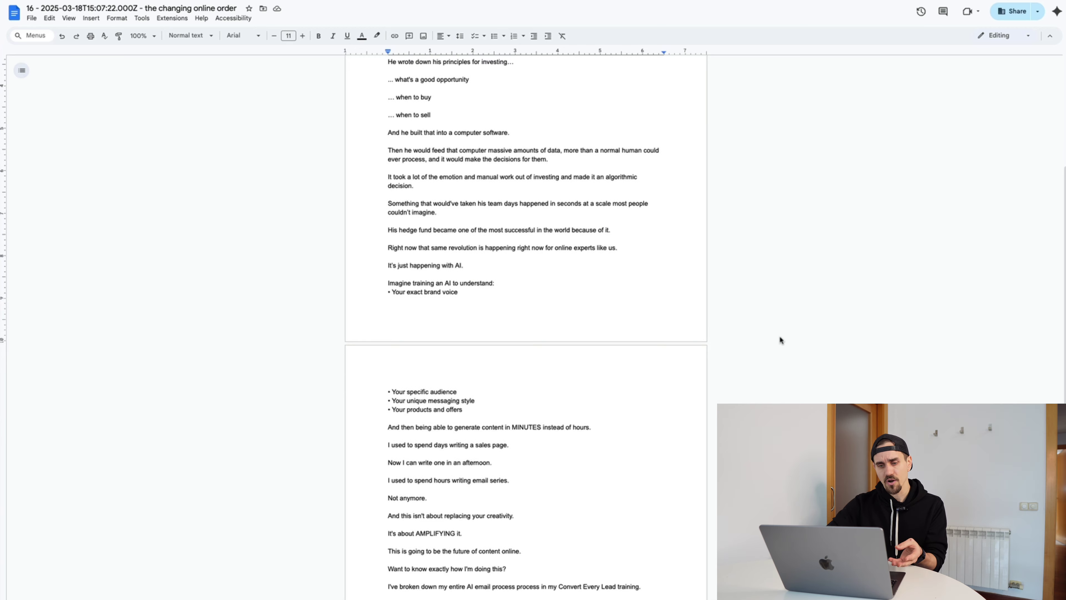
scroll(779, 337, "down", 3)
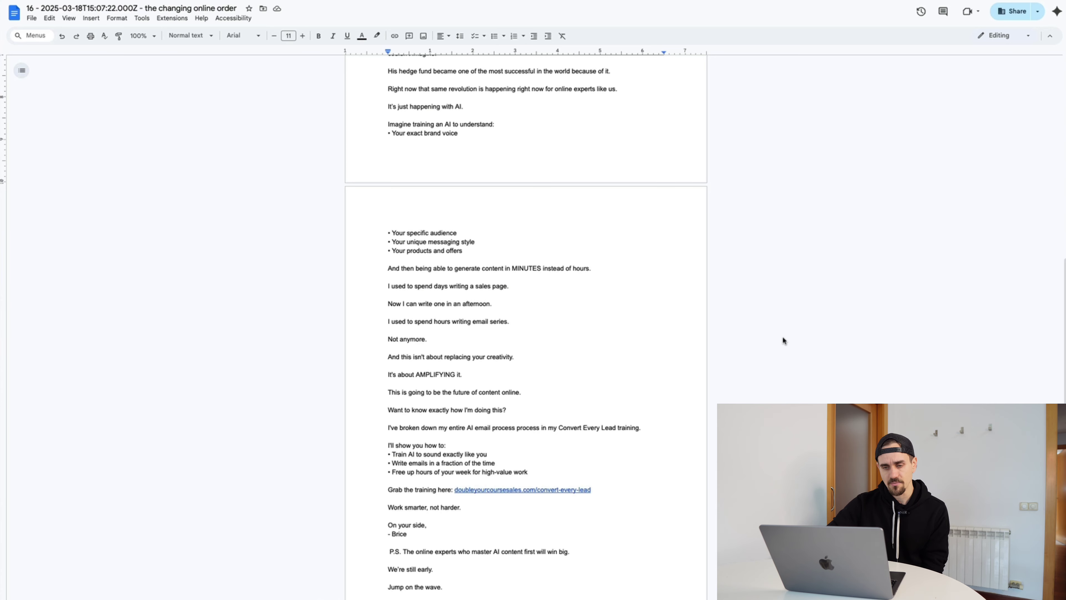
scroll(783, 334, "up", 10)
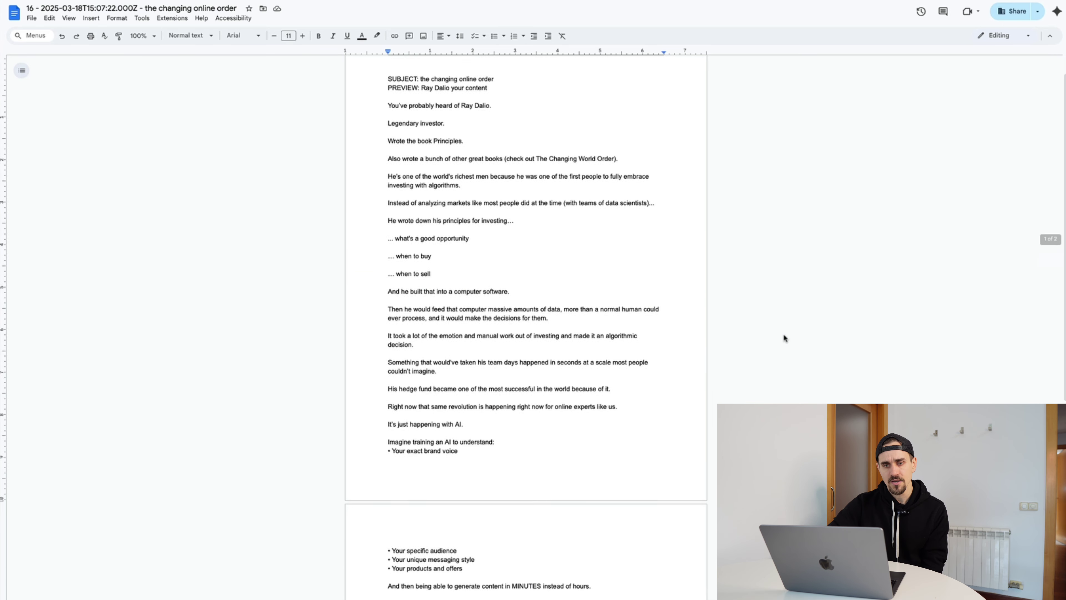